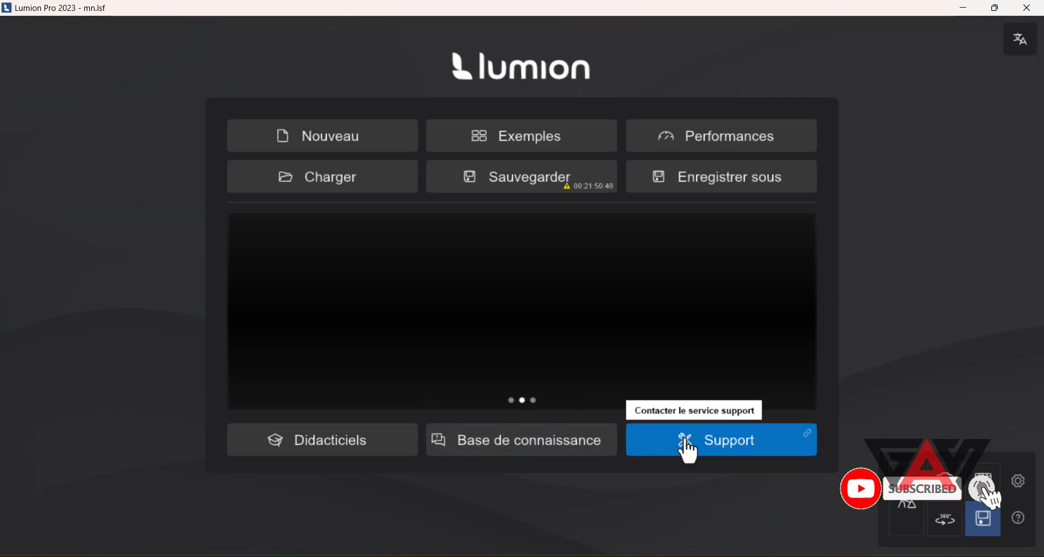
# - Open Windows Security's virus protection settings and turn off real-time protection
pyautogui.click(291, 553)
pyautogui.click(851, 551)
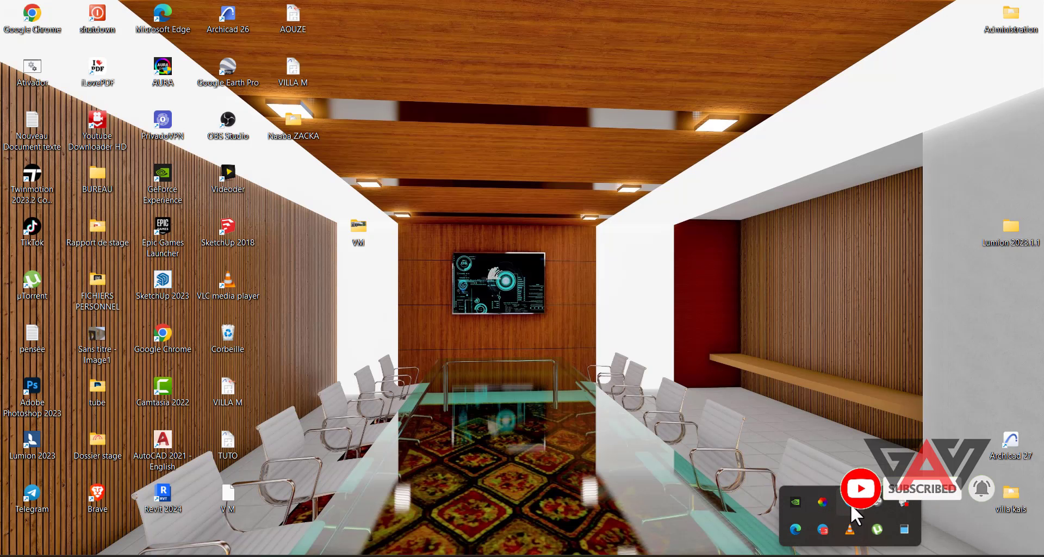
pyautogui.click(851, 503)
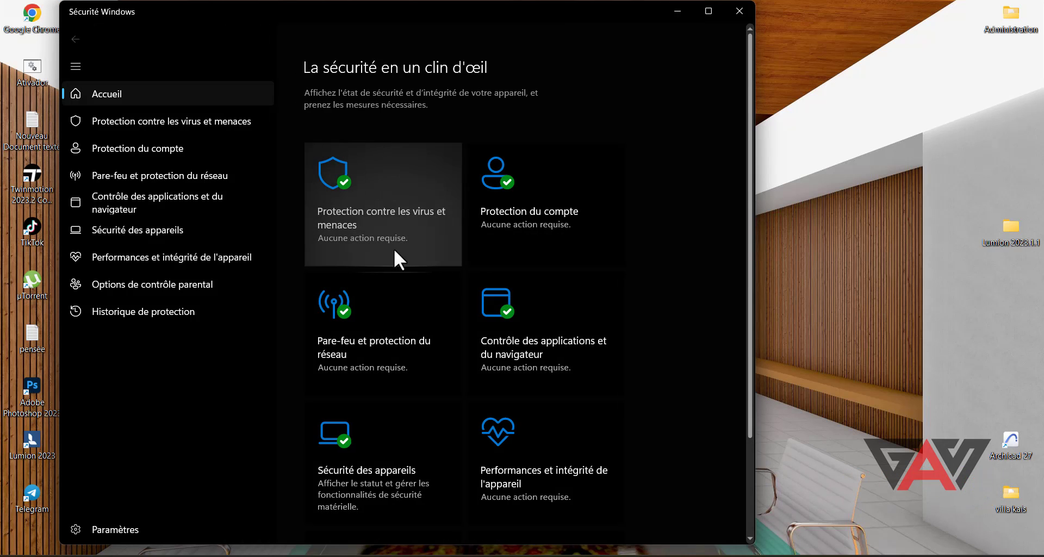
pyautogui.click(198, 124)
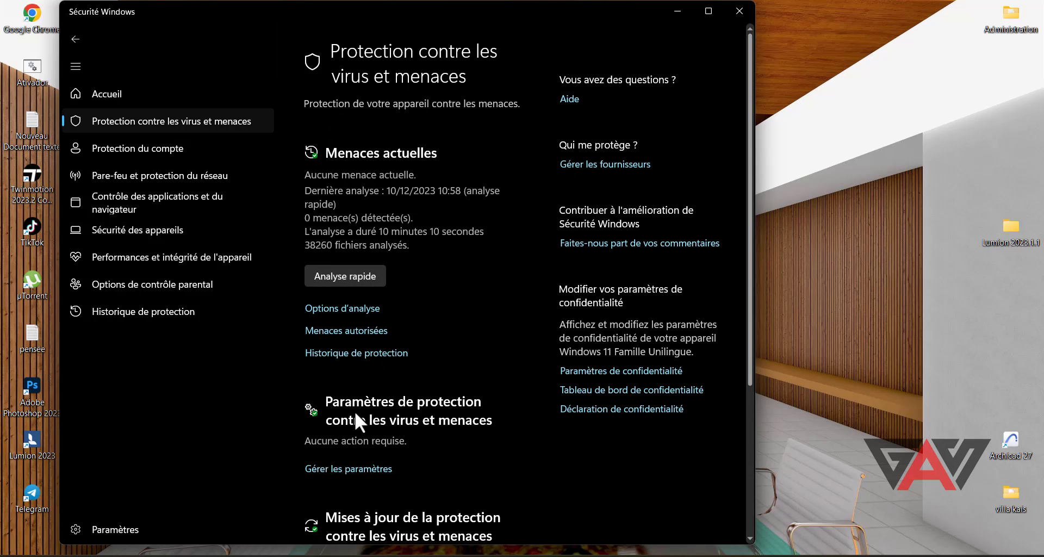
pyautogui.click(348, 470)
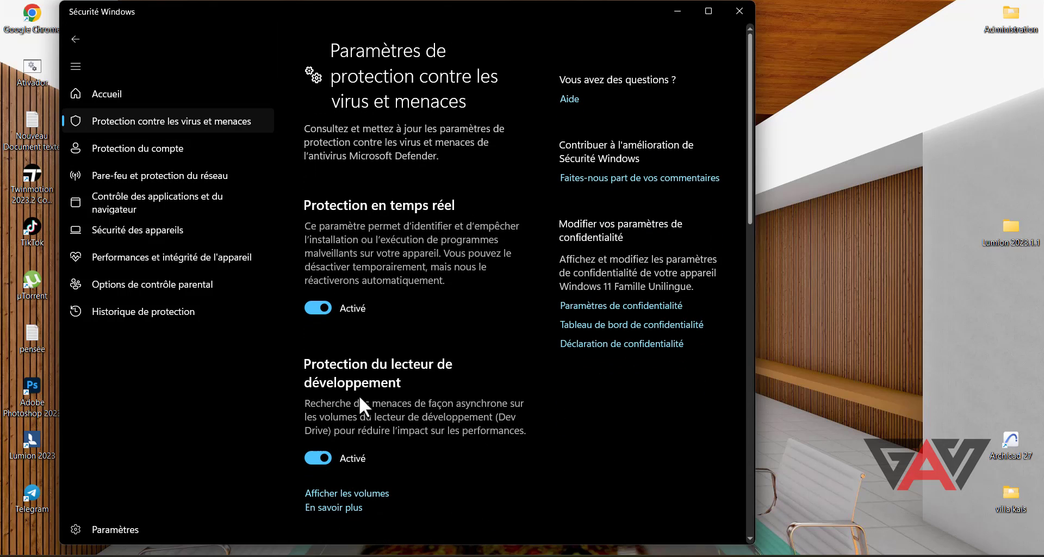
pyautogui.click(321, 305)
# - Turn off automatic sample submission and tamper protection
pyautogui.scroll(-4, 334, 427)
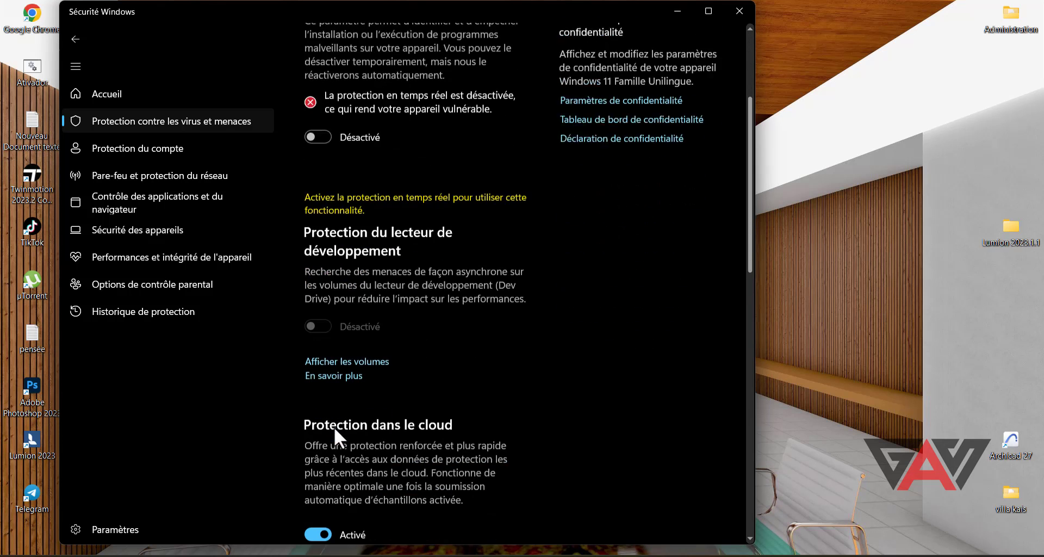
pyautogui.scroll(-1, 341, 396)
pyautogui.scroll(-2, 329, 460)
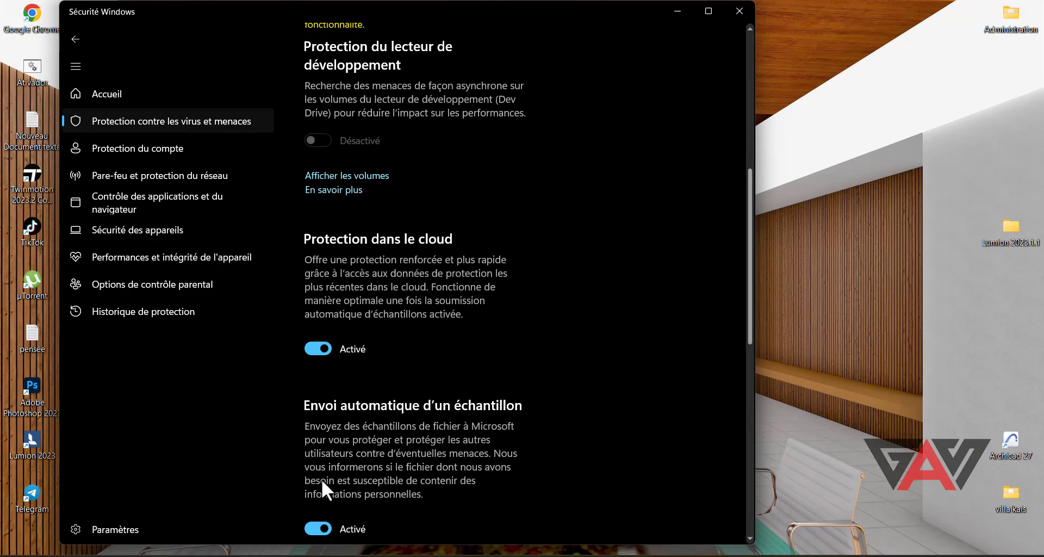
pyautogui.scroll(-3, 321, 479)
pyautogui.scroll(-3, 324, 452)
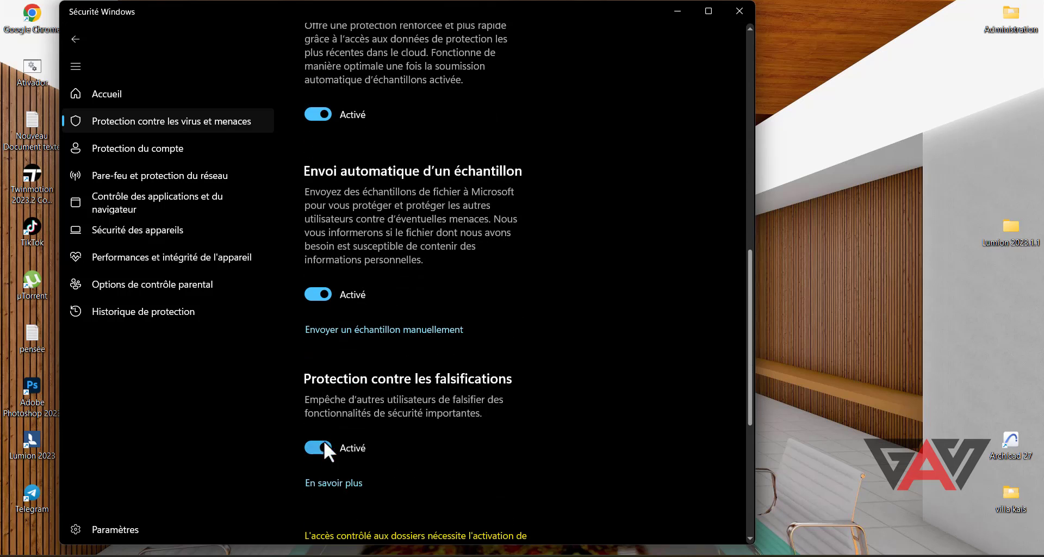
pyautogui.click(315, 295)
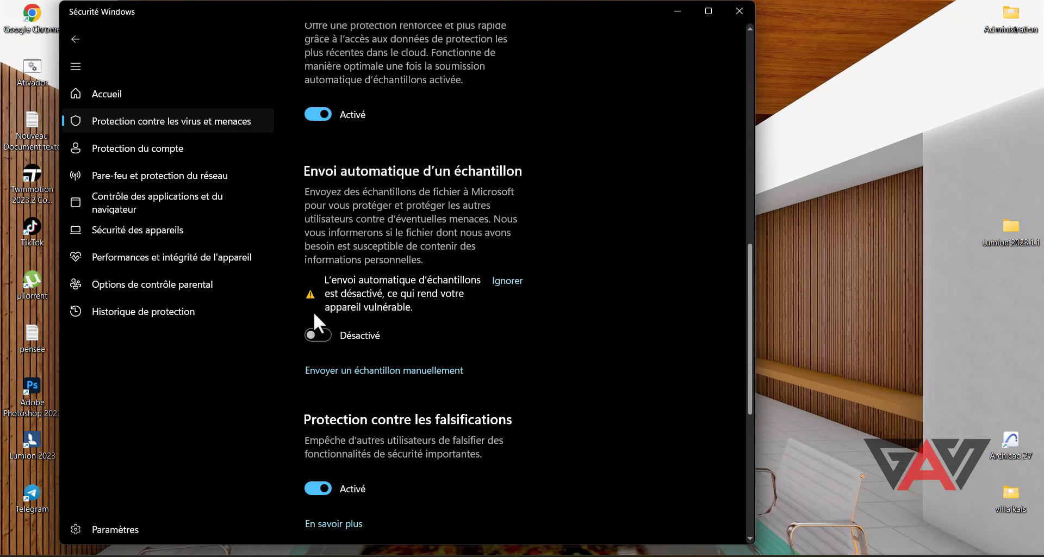
pyautogui.click(312, 482)
# - View the ransomware and controlled folder access settings, then return to the security overview
pyautogui.scroll(-5, 333, 441)
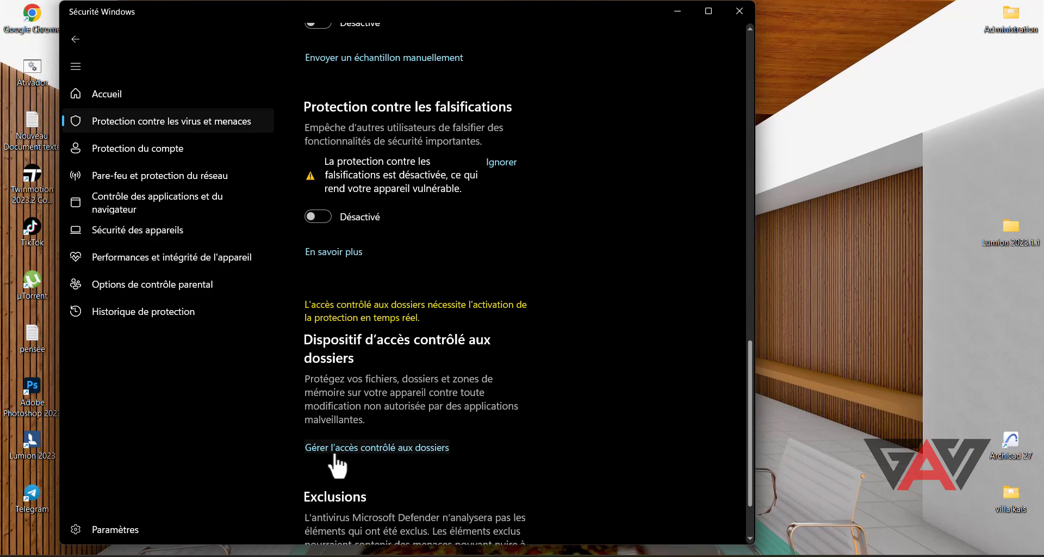
pyautogui.click(336, 448)
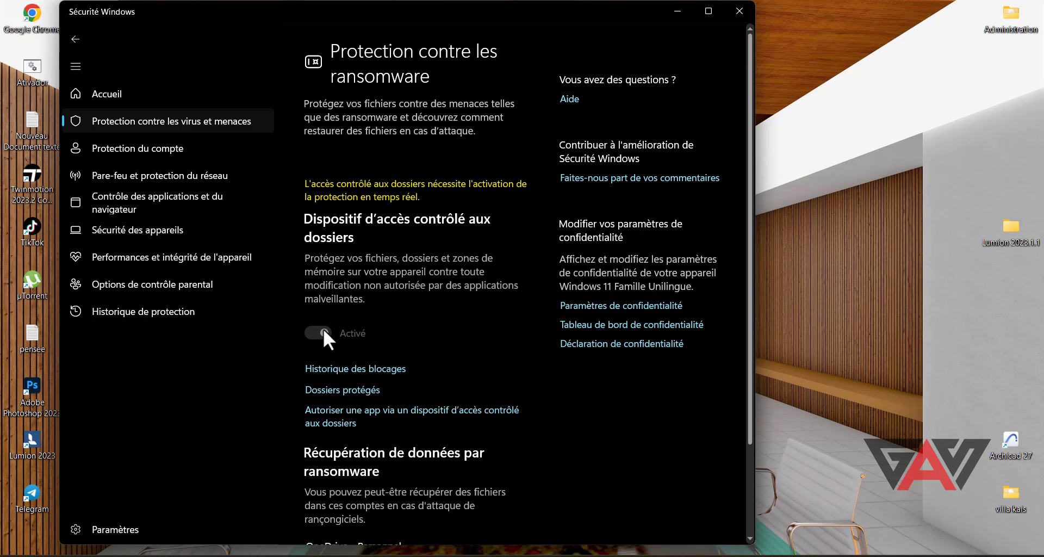
pyautogui.scroll(-3, 325, 329)
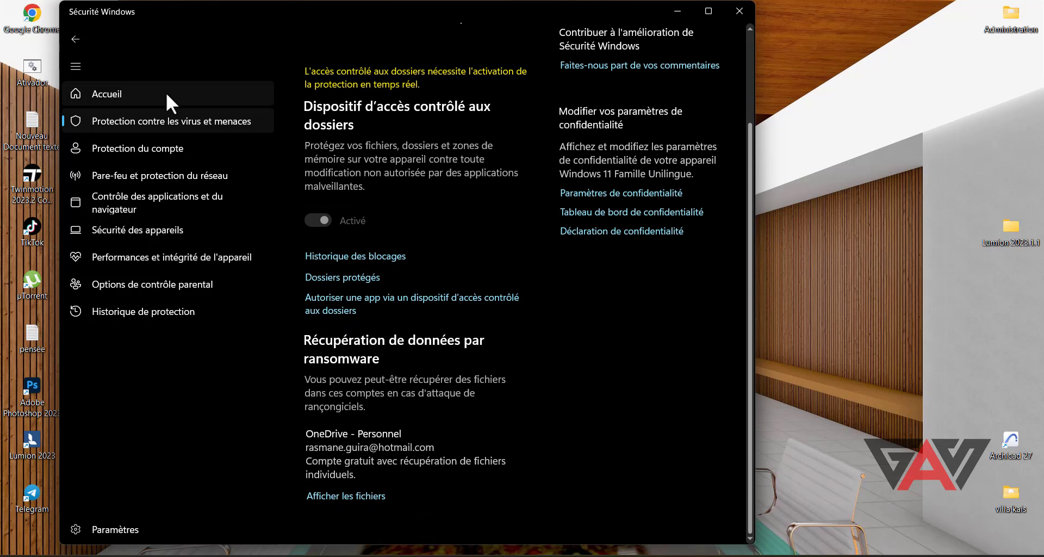
pyautogui.click(166, 94)
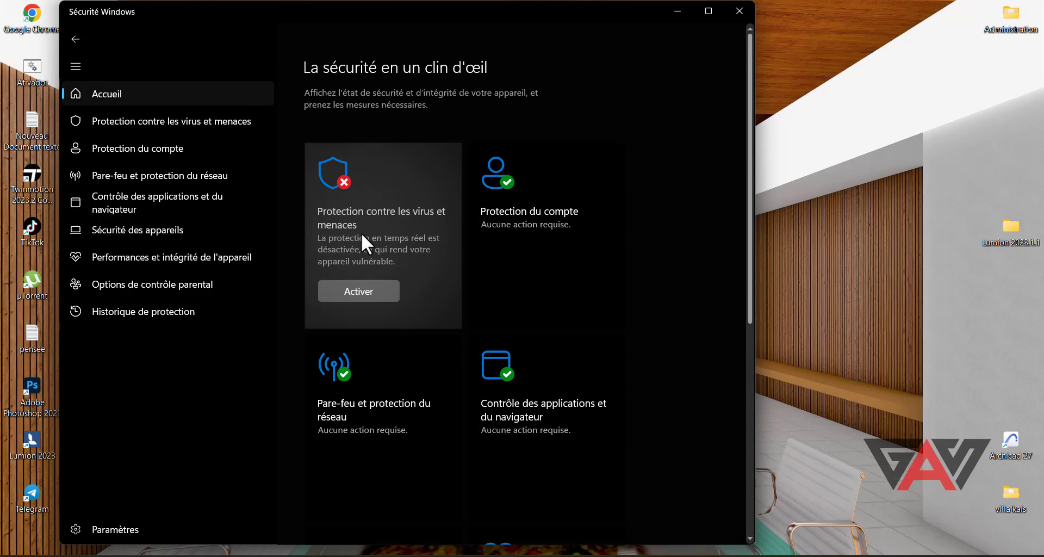
# - Review the Virus & threat protection scan options, then minimize Windows Security
pyautogui.click(366, 214)
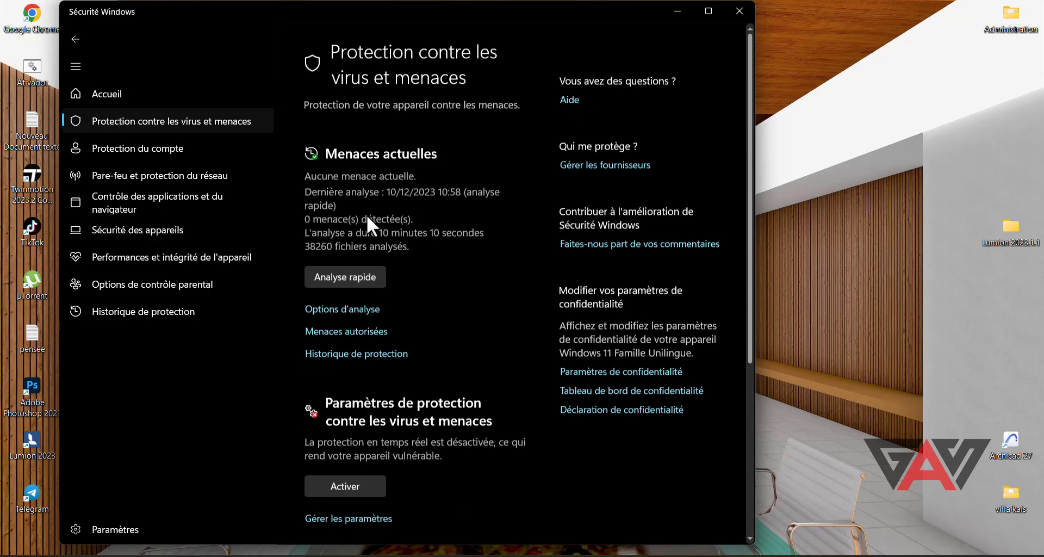
pyautogui.click(360, 310)
pyautogui.scroll(-4, 359, 310)
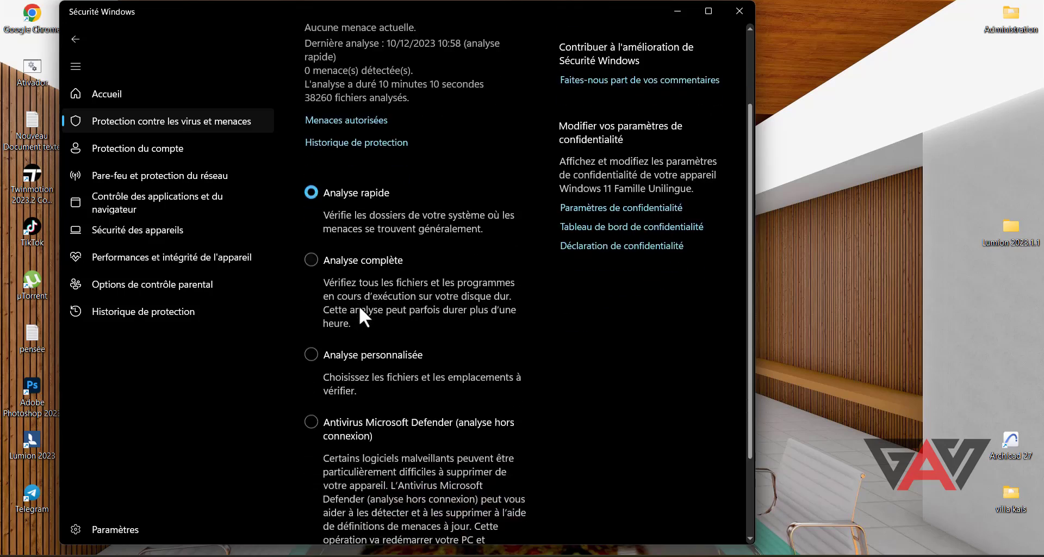
pyautogui.scroll(1, 362, 300)
pyautogui.scroll(2, 334, 220)
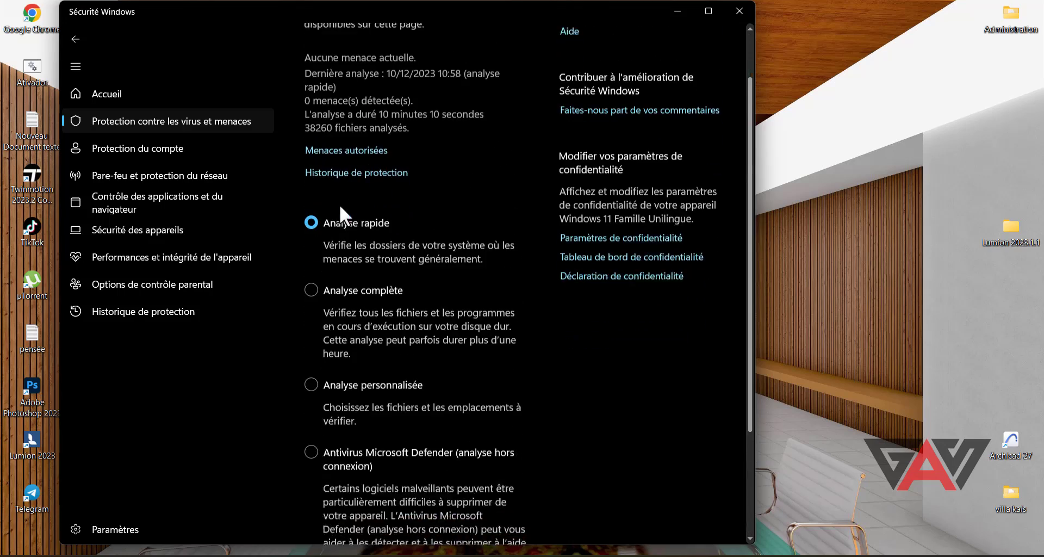
pyautogui.click(677, 11)
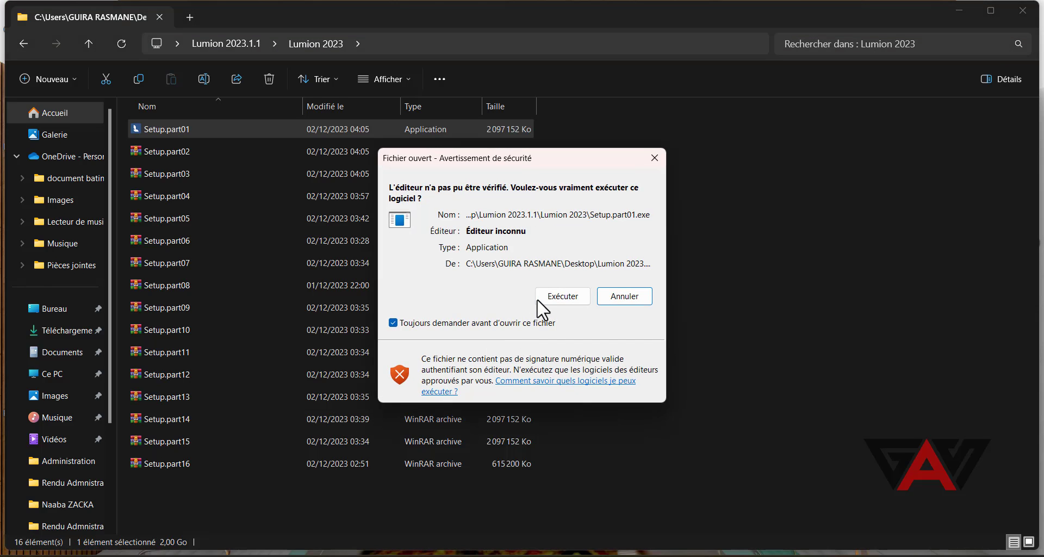
# - Run Setup.part01.exe despite the warning and install into C:\Program Files\Lumion 2023
pyautogui.click(551, 294)
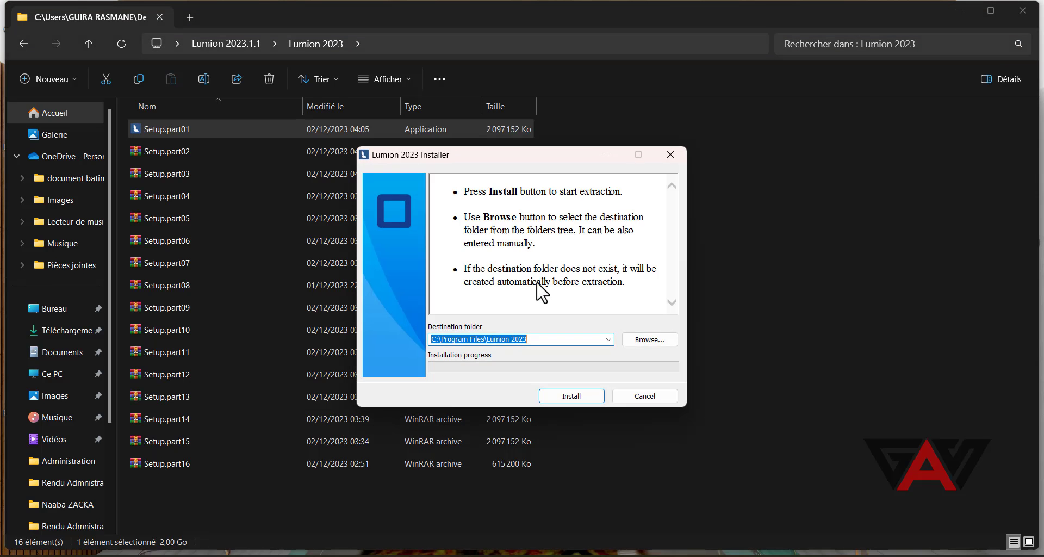
pyautogui.click(572, 394)
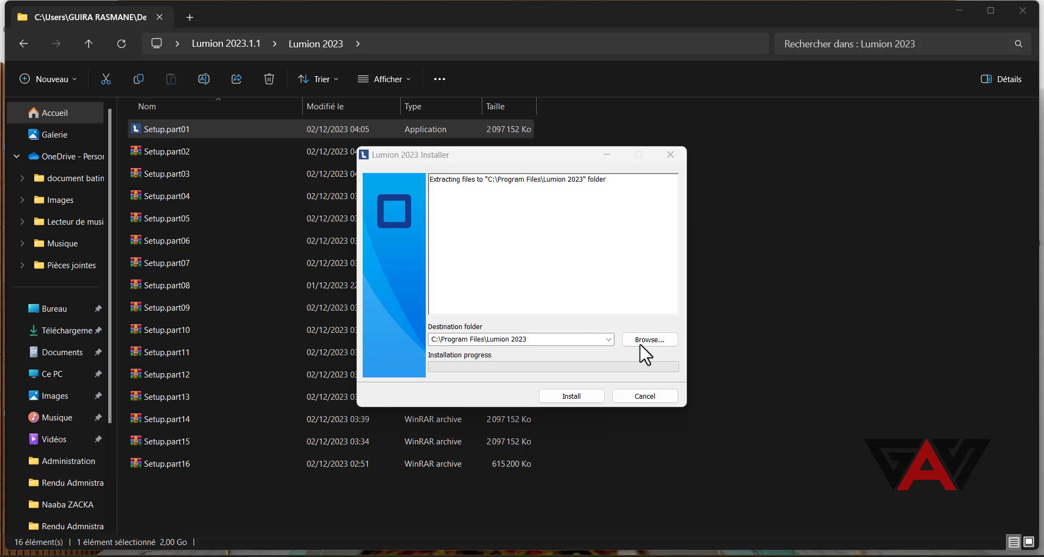
pyautogui.click(571, 396)
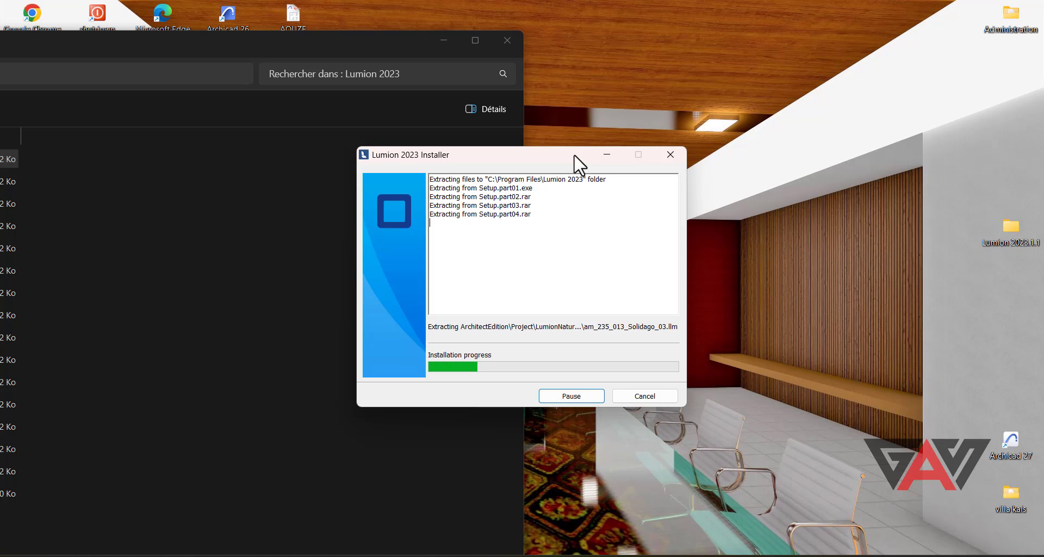
# - Switch between File Explorer and the installer while Setup parts 01–04 extract and Lumion launches
pyautogui.click(303, 311)
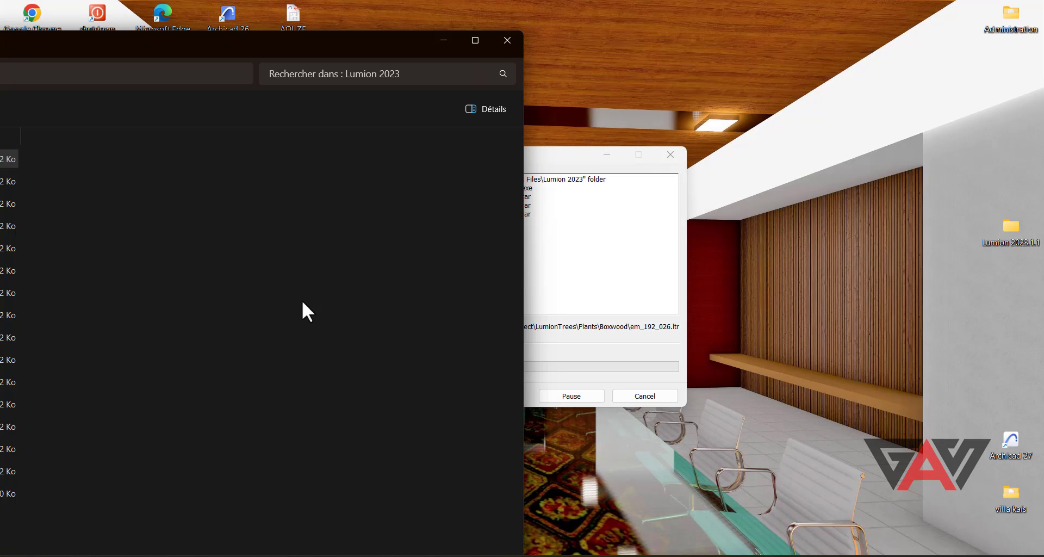
pyautogui.click(228, 555)
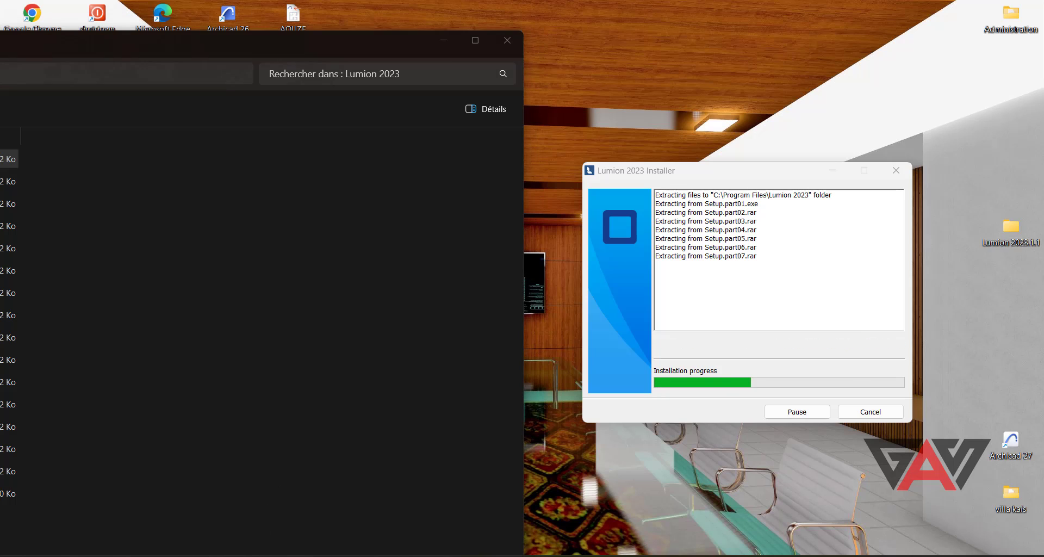
pyautogui.click(197, 460)
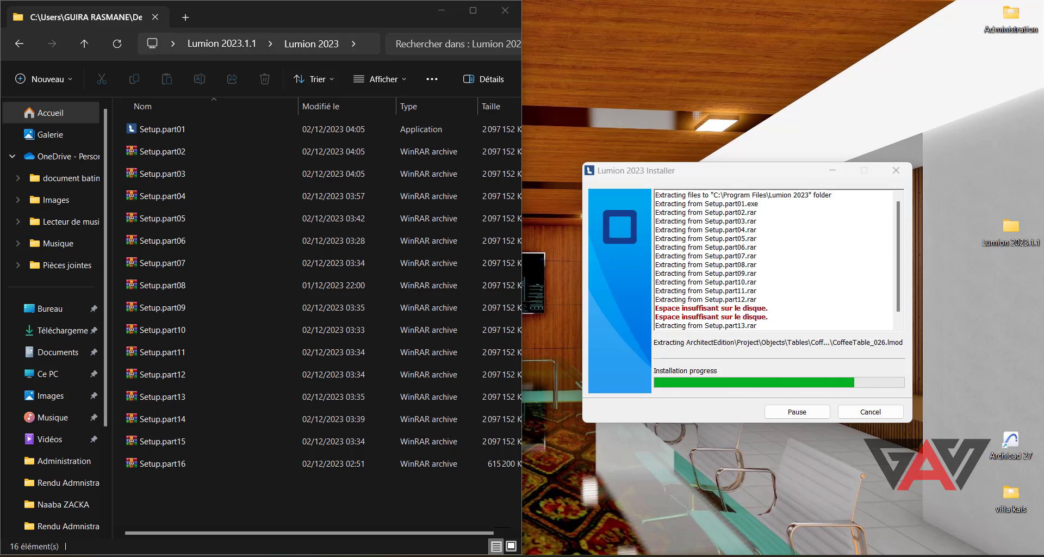
pyautogui.click(584, 367)
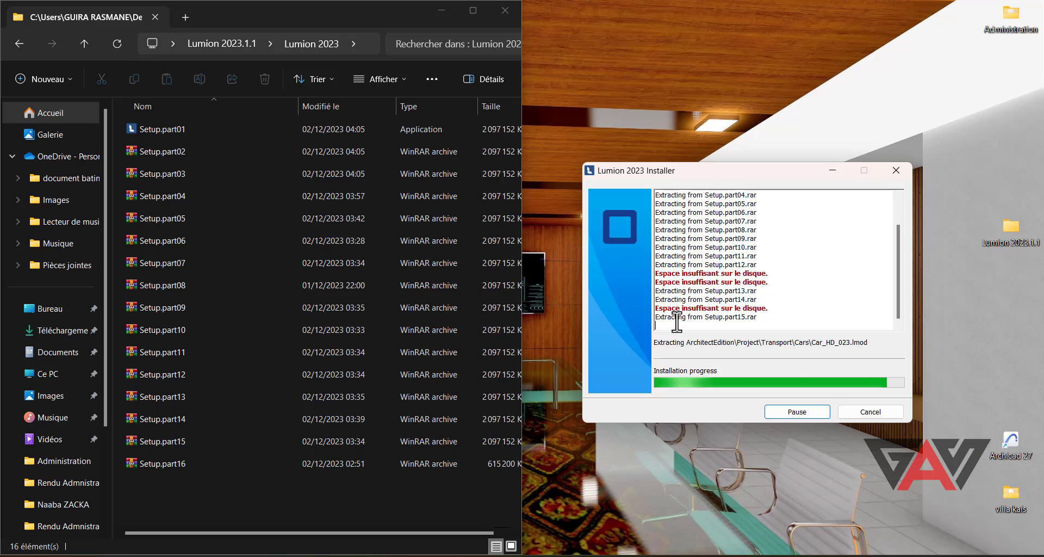
pyautogui.click(462, 387)
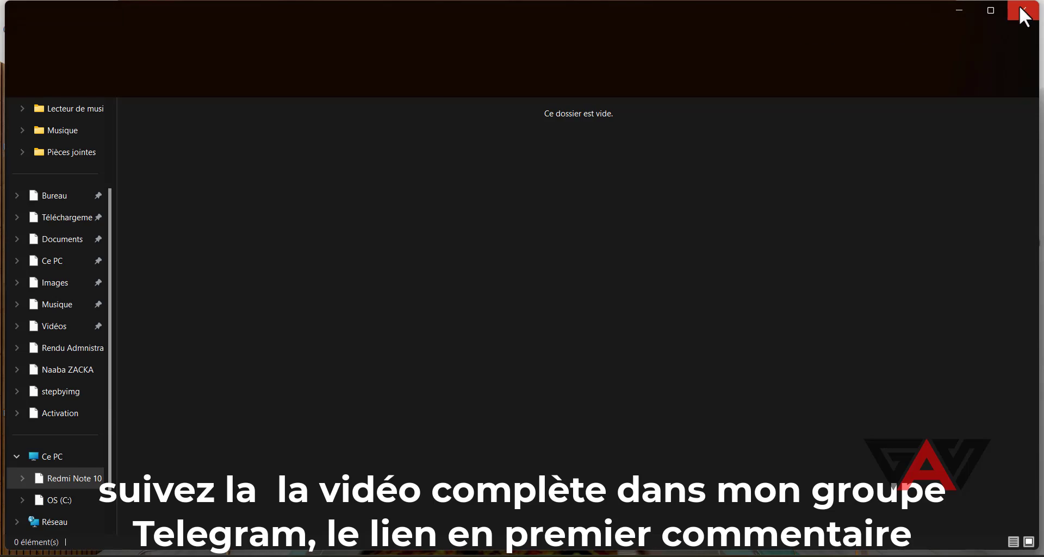
# - Close the setup files folder and discard Lumion's leftover recovery file with Effacer
pyautogui.click(1024, 11)
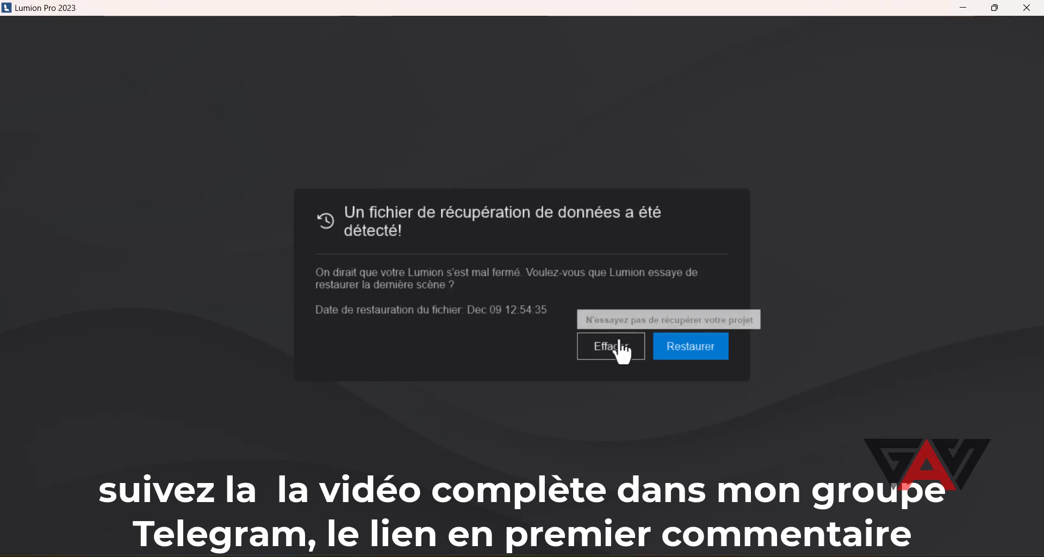
pyautogui.click(618, 343)
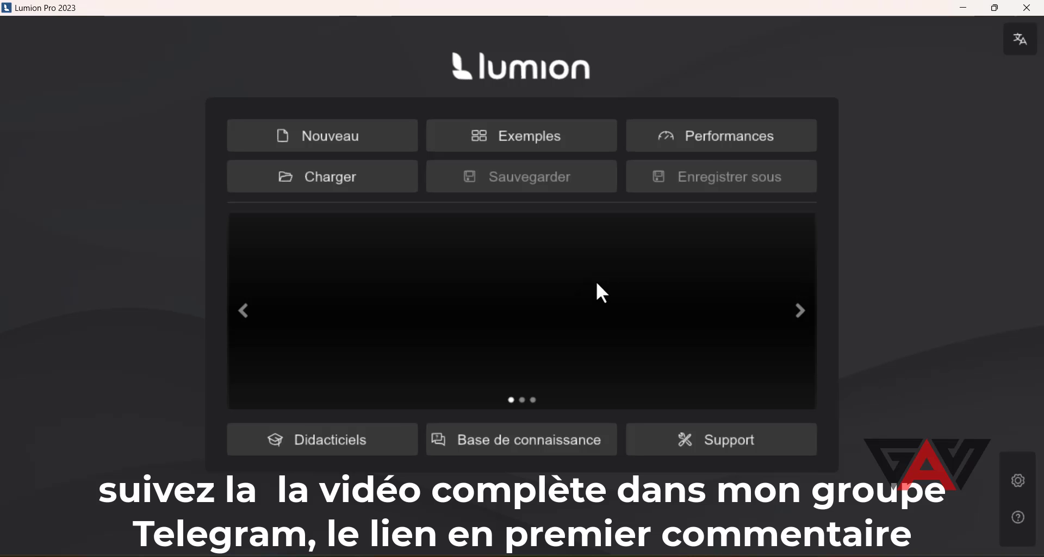
# - Browse the Exemples and Charger pages, then create a new project from Environnement plaine
pyautogui.click(530, 139)
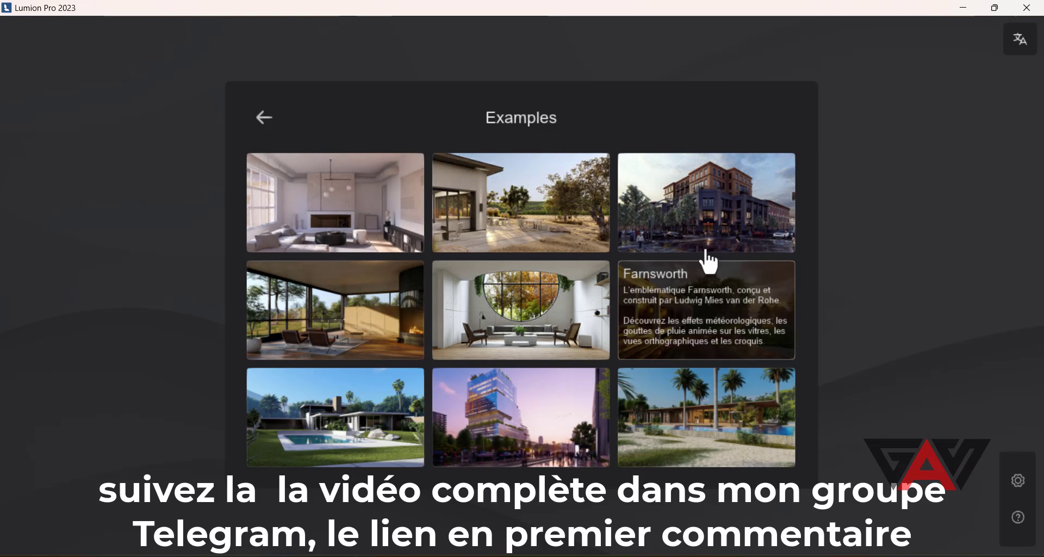
pyautogui.click(267, 119)
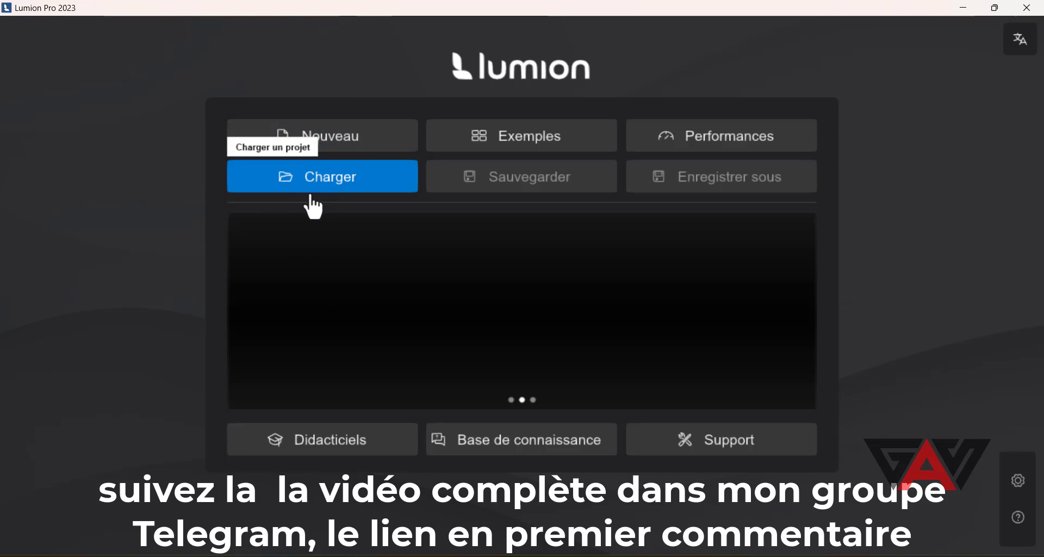
pyautogui.click(326, 188)
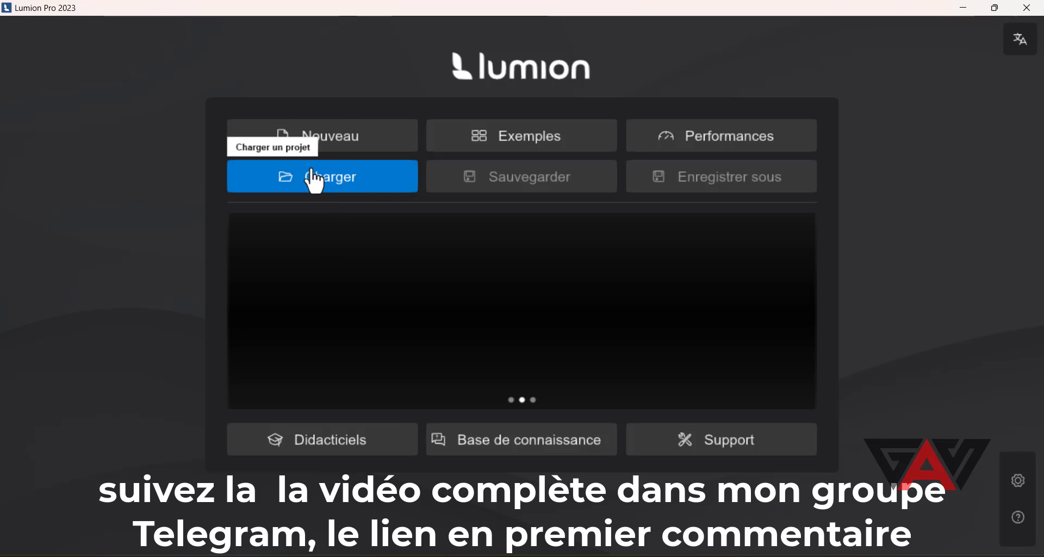
pyautogui.click(341, 141)
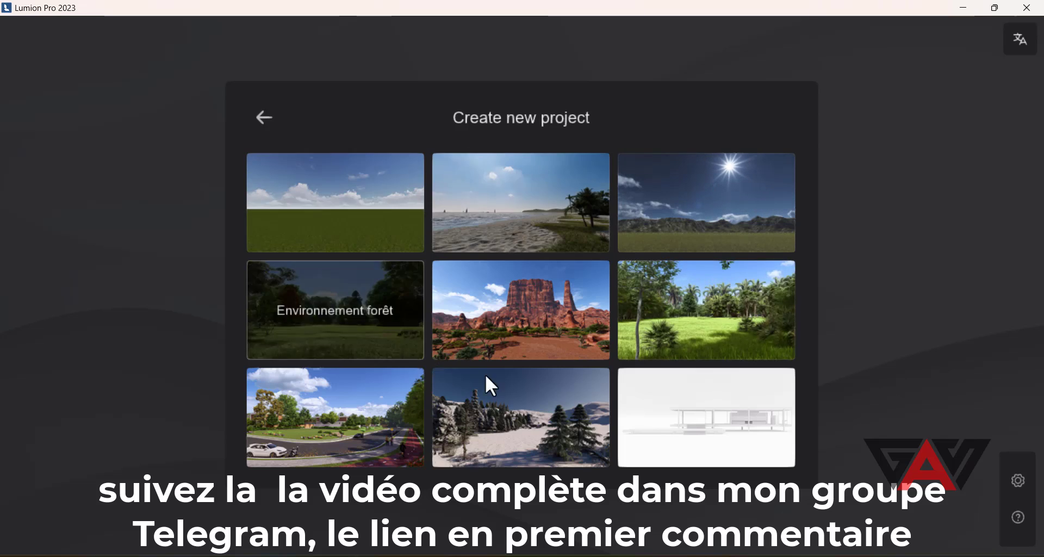
pyautogui.click(262, 119)
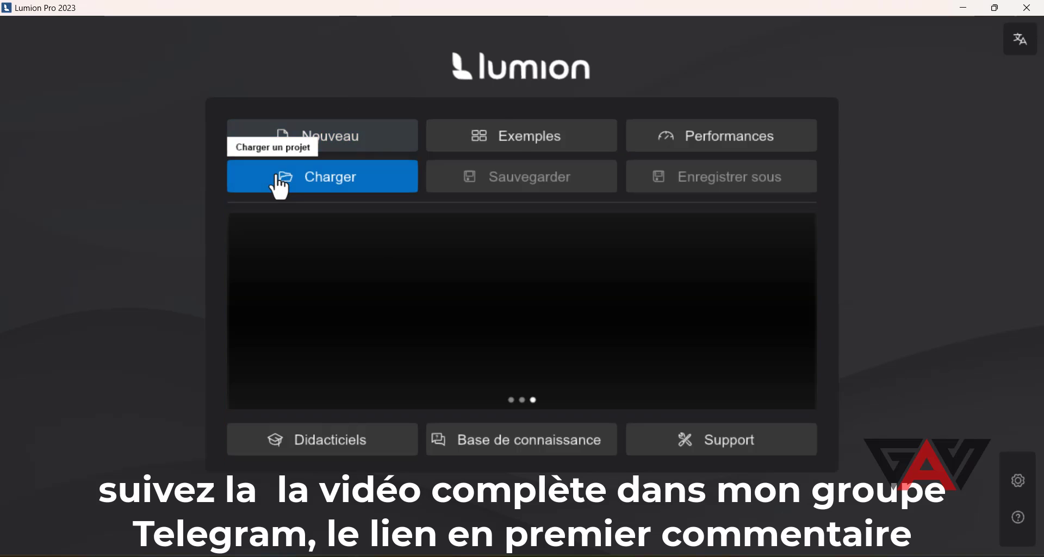
pyautogui.click(277, 179)
pyautogui.click(265, 125)
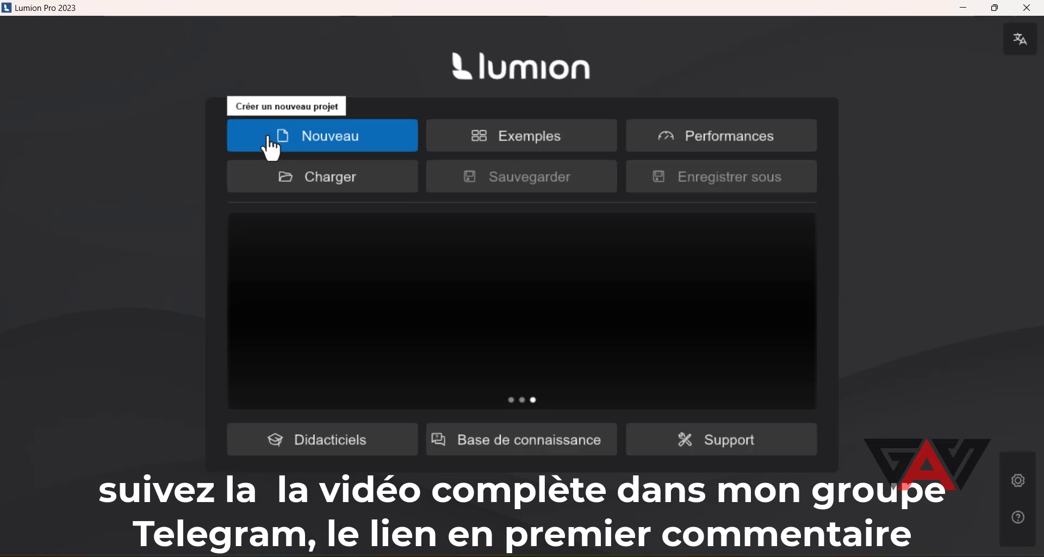
pyautogui.click(275, 143)
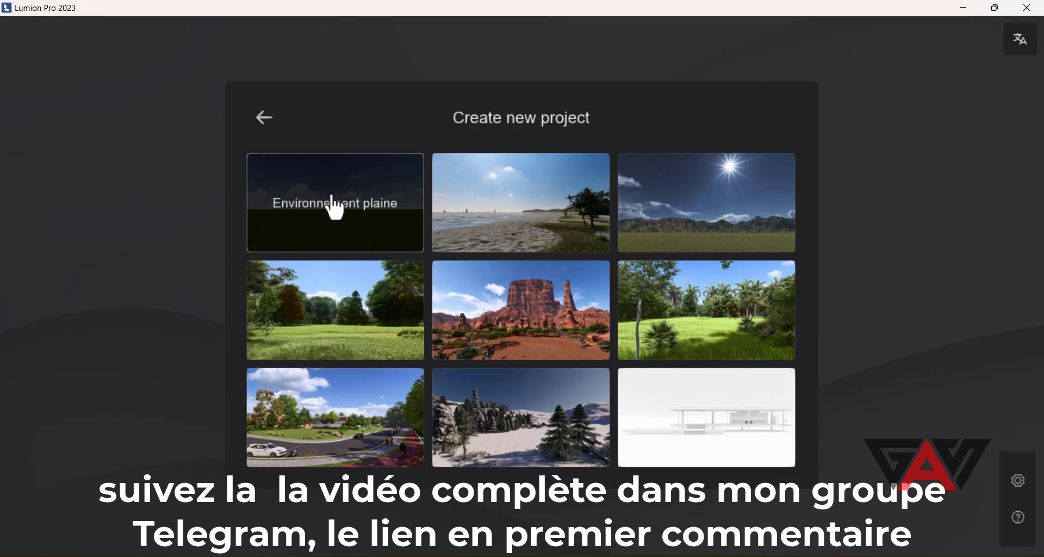
pyautogui.click(347, 231)
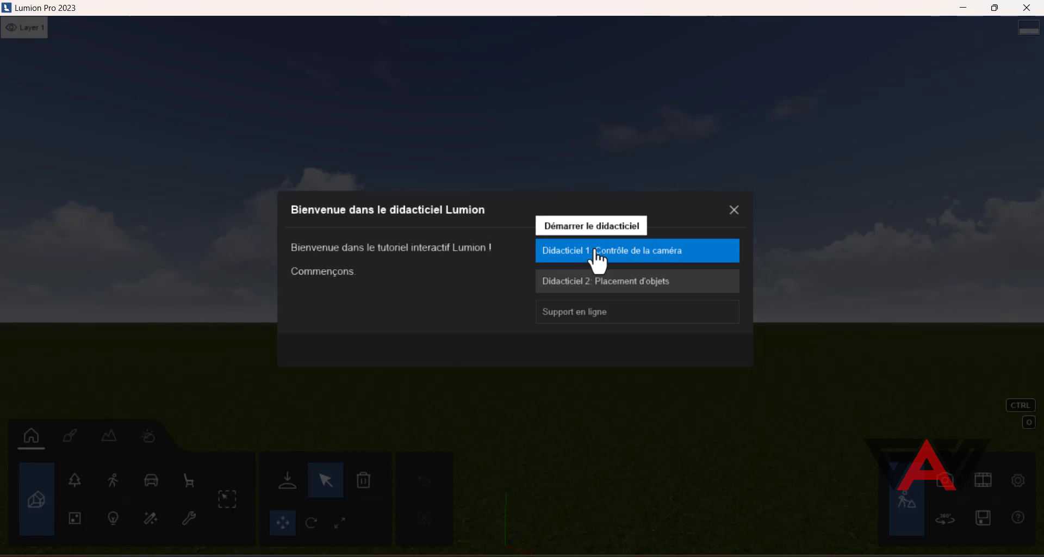
# - Dismiss the welcome tutorial and reminder panel, then tilt the camera down and back up
pyautogui.click(742, 216)
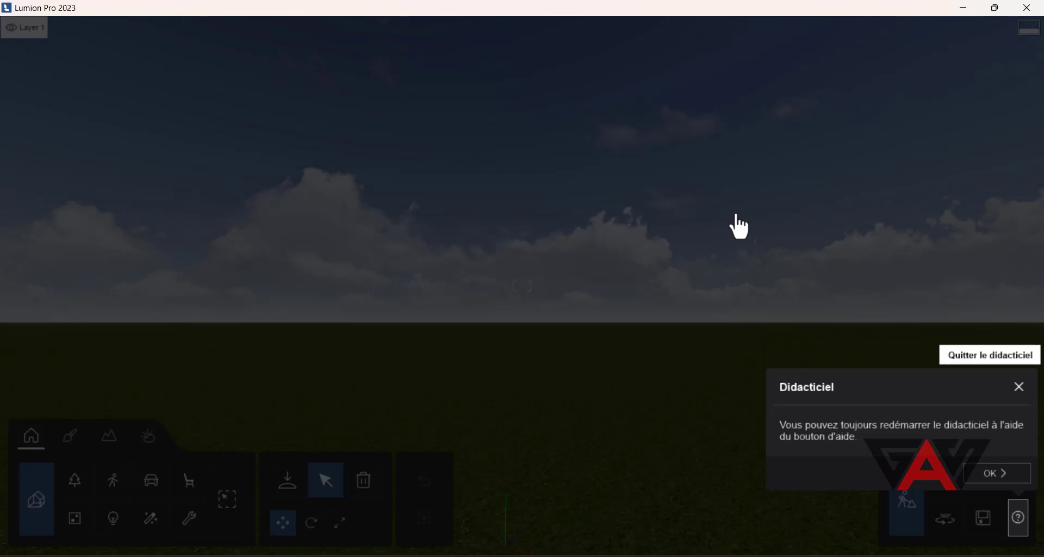
pyautogui.click(1020, 386)
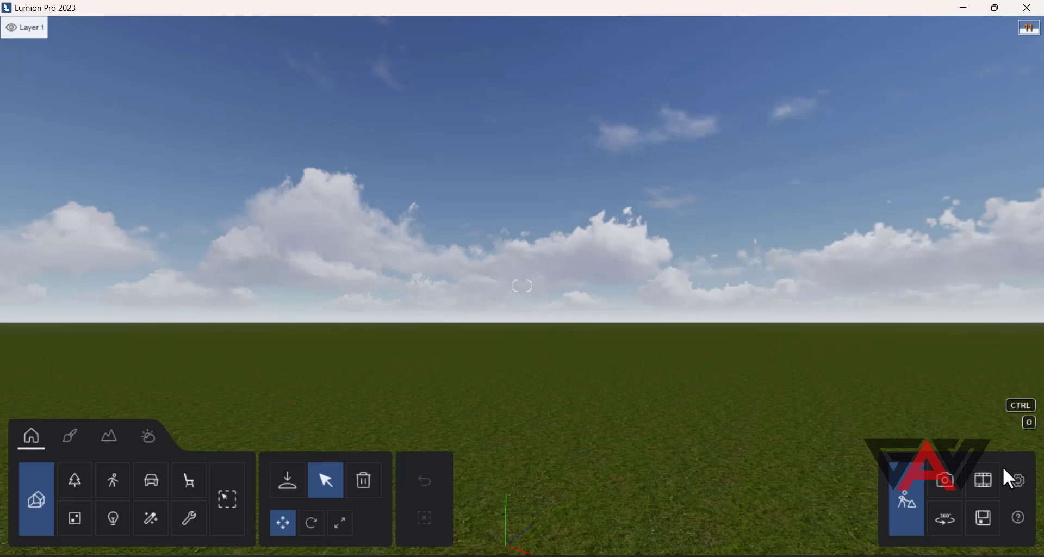
pyautogui.moveTo(1003, 465); pyautogui.dragTo(1003, 522, button='right')
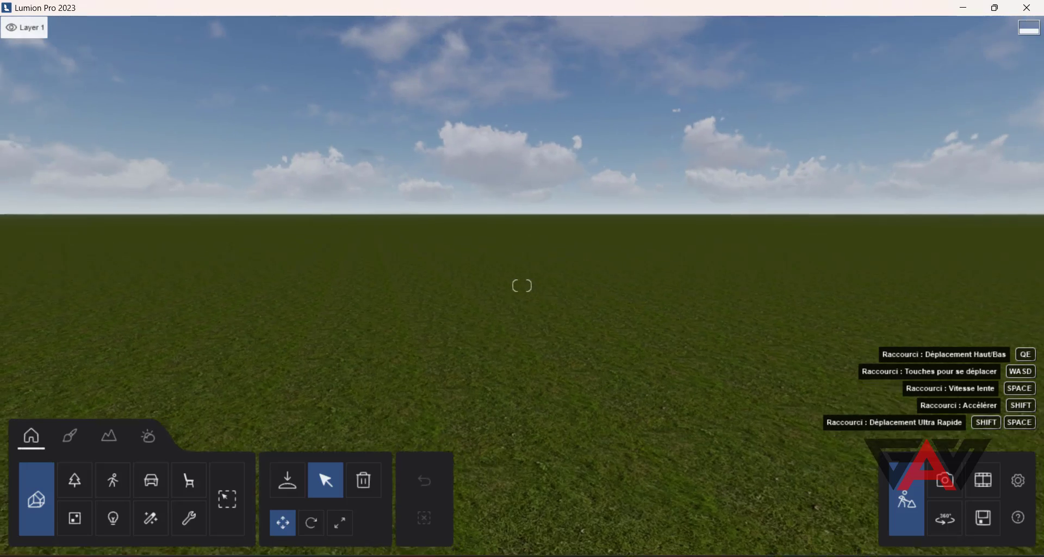
pyautogui.moveTo(640, 293); pyautogui.dragTo(641, 282, button='right')
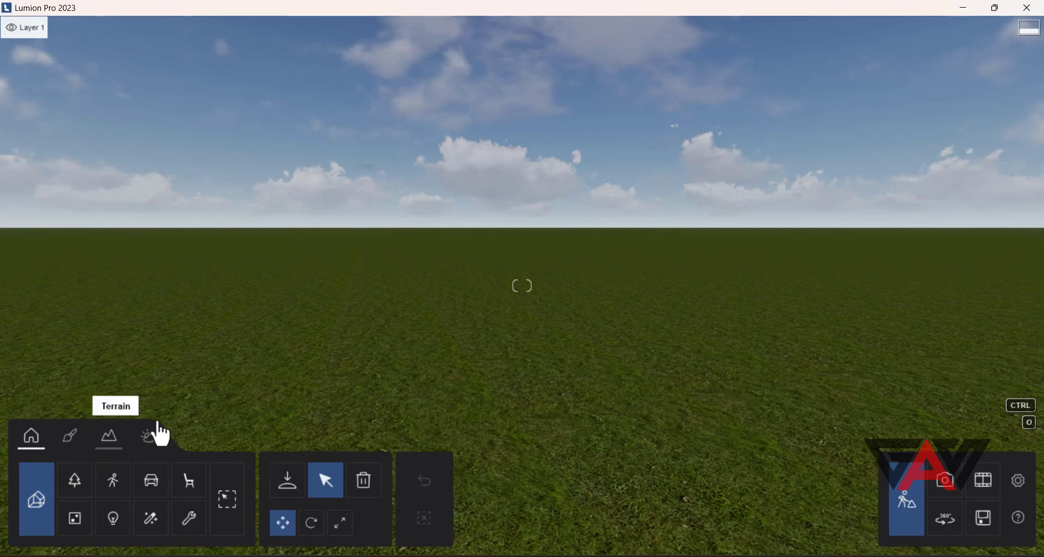
# - Look at the scene in Photo mode, then reopen the Nouveau scene gallery
pyautogui.click(948, 480)
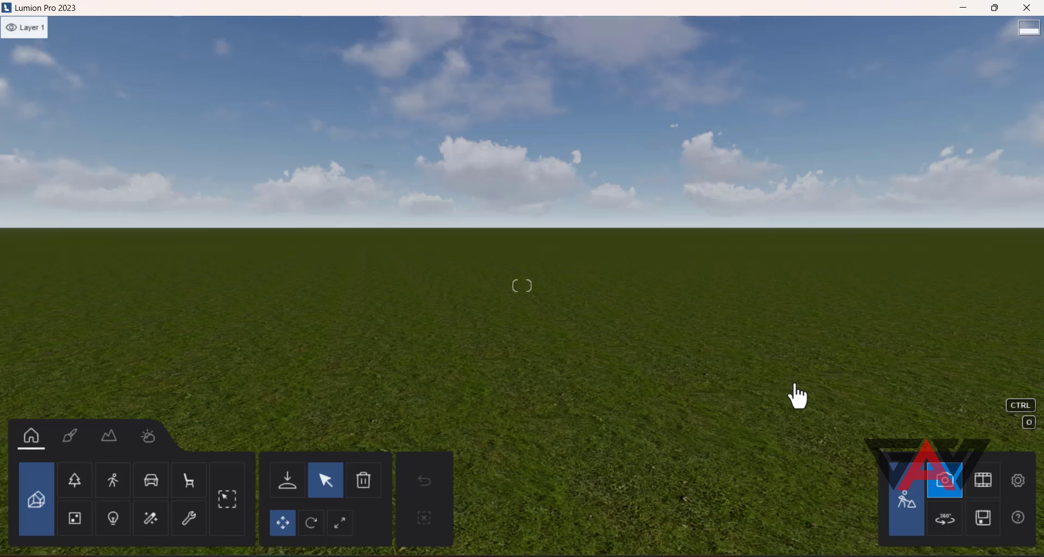
pyautogui.click(960, 479)
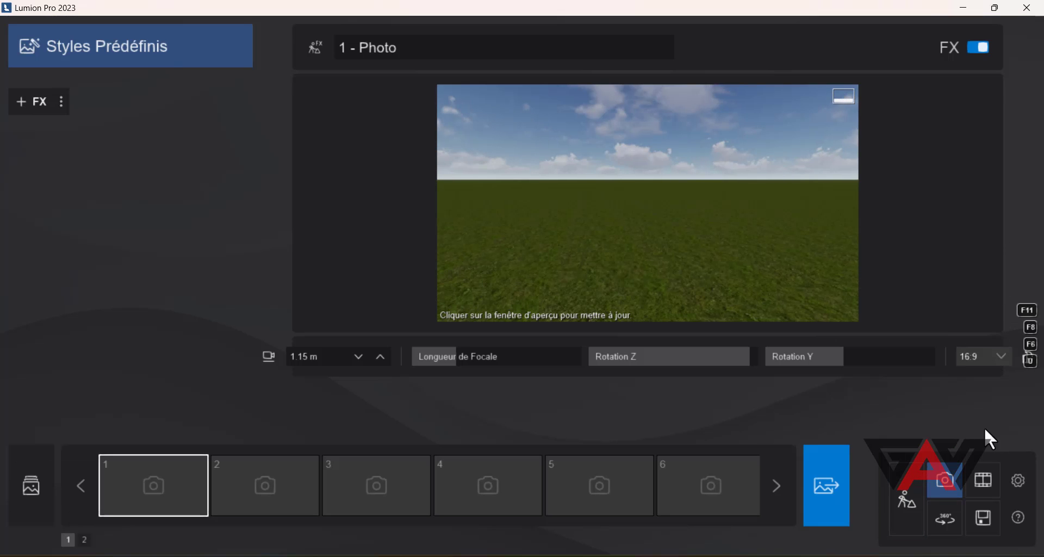
pyautogui.click(984, 517)
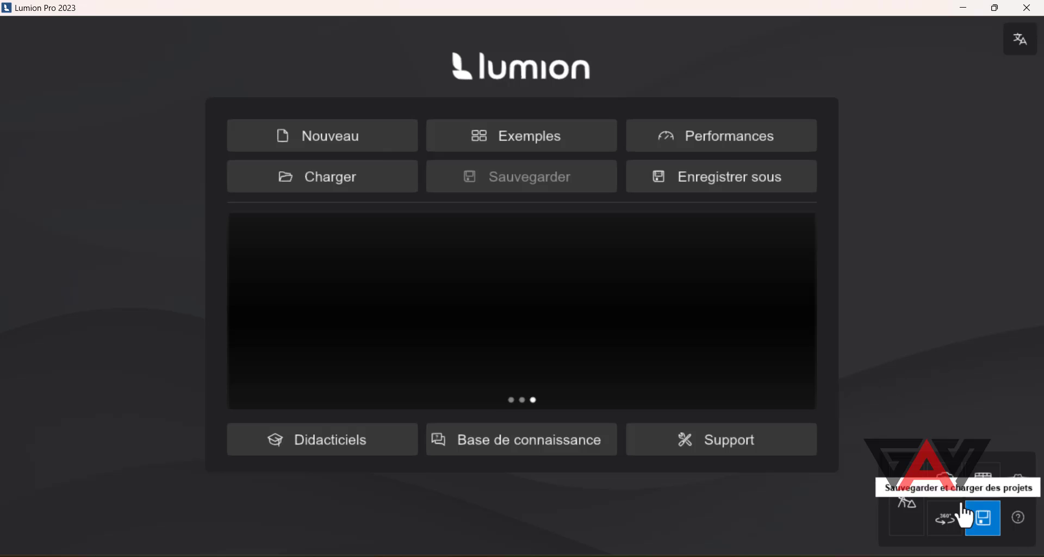
pyautogui.click(355, 146)
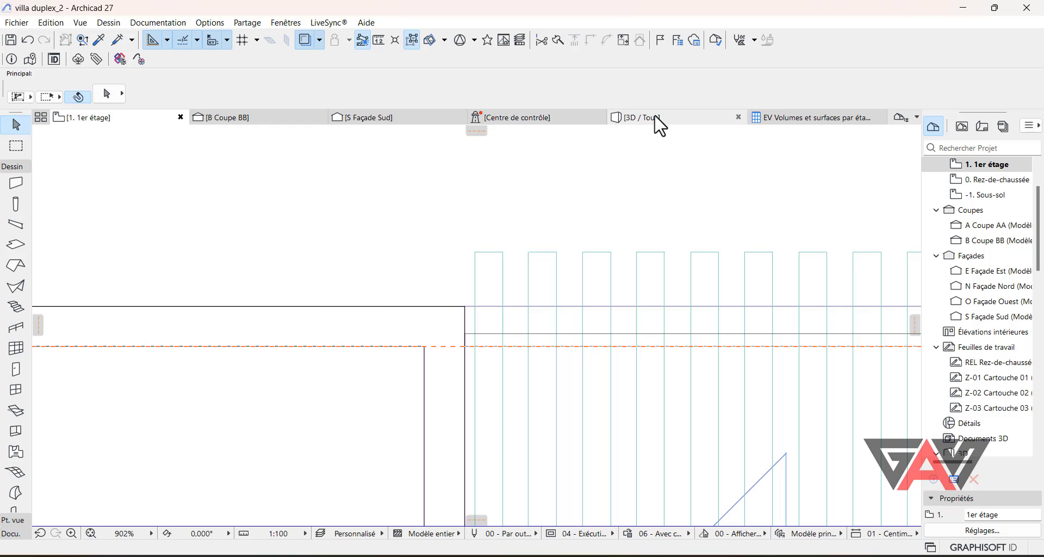
# - Switch the villa duplex_2 project to its 3D / Tout view
pyautogui.click(656, 117)
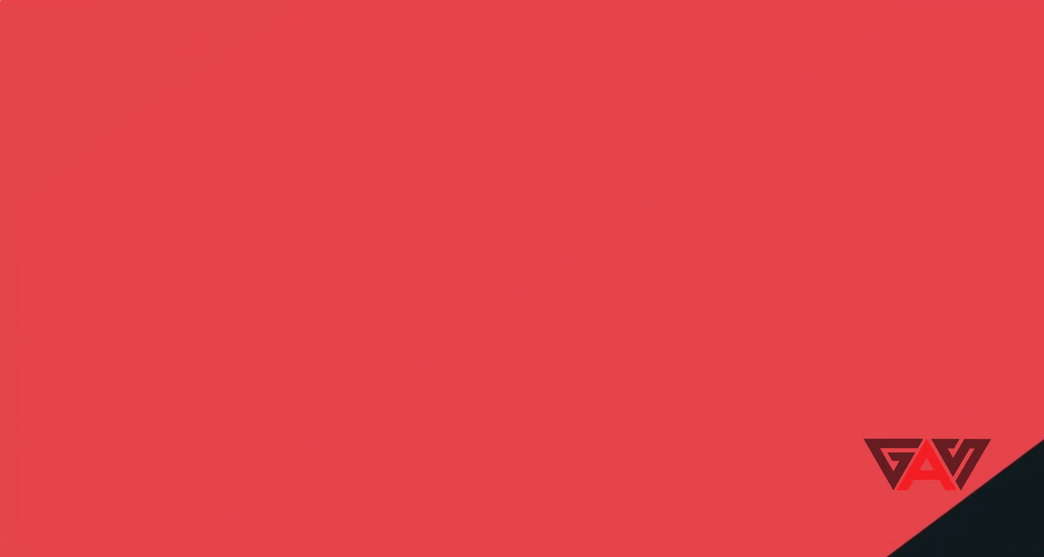